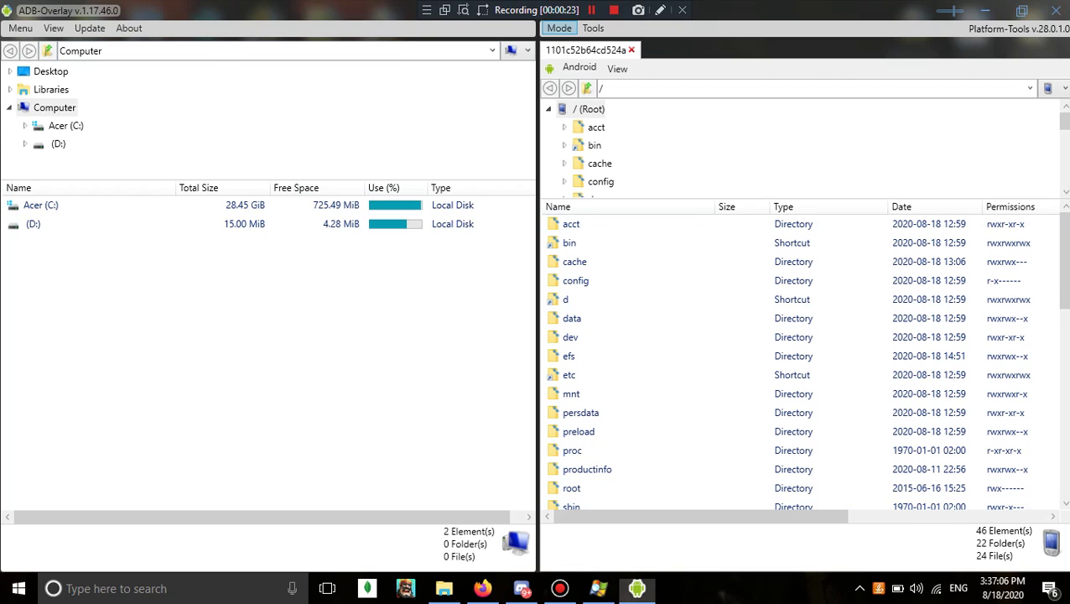
Open the Remote-Desktop view of the connected Android device
left_click(560, 28)
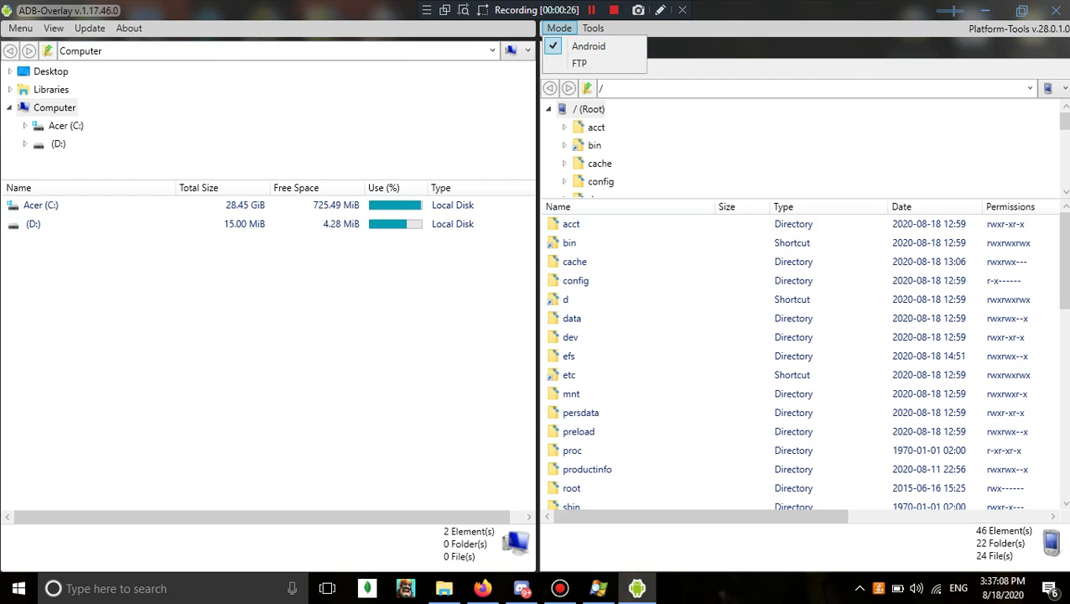
left_click(588, 46)
left_click(578, 67)
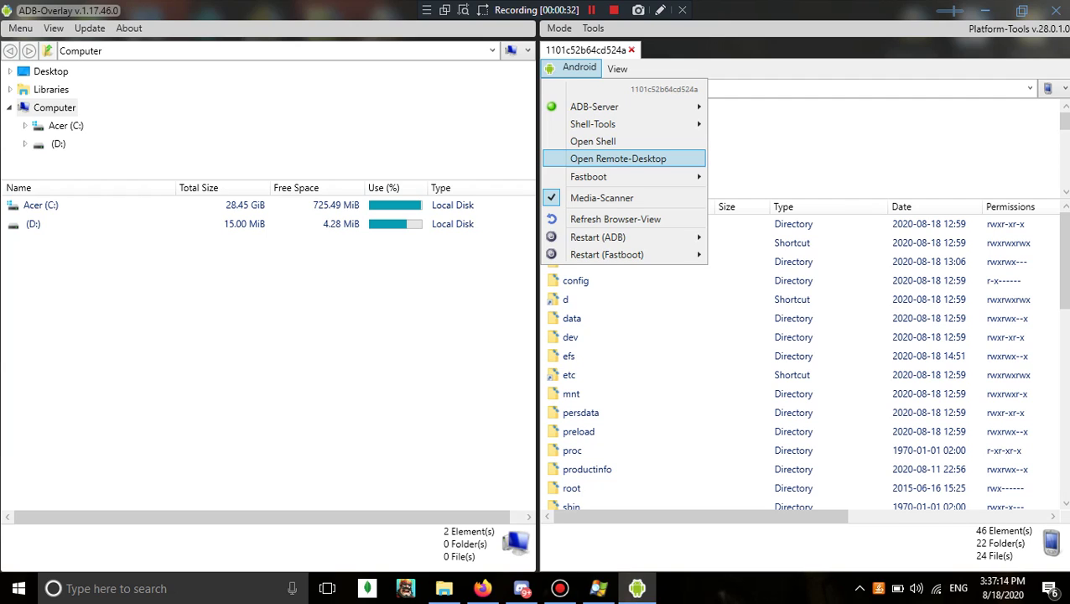
left_click(618, 159)
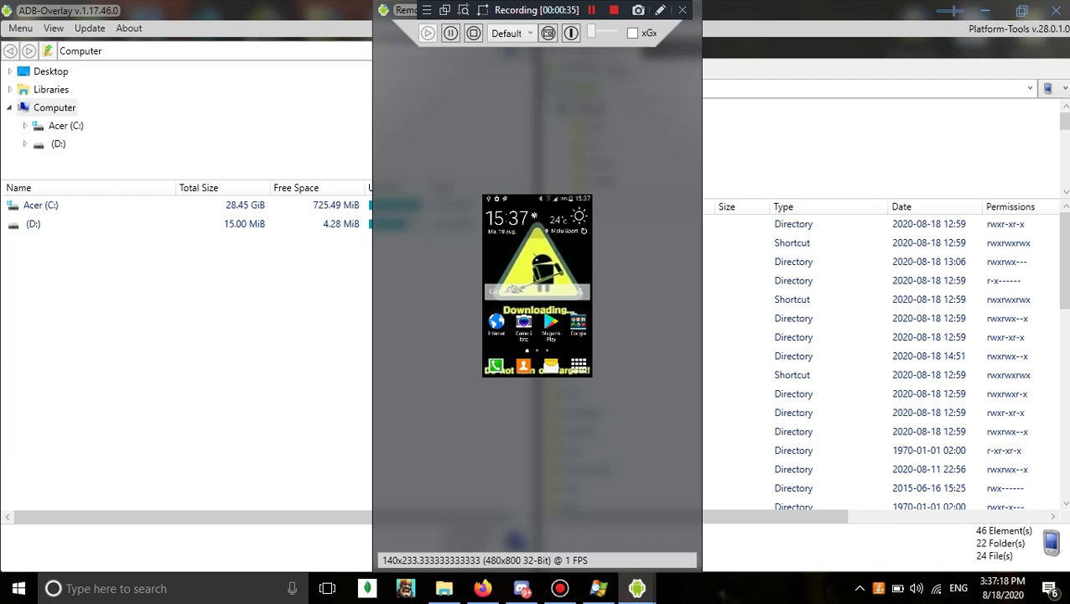
Enlarge the phone's remote view to about 396x660 and move its window over the computer's file browser
left_click_drag(591, 32, 606, 32)
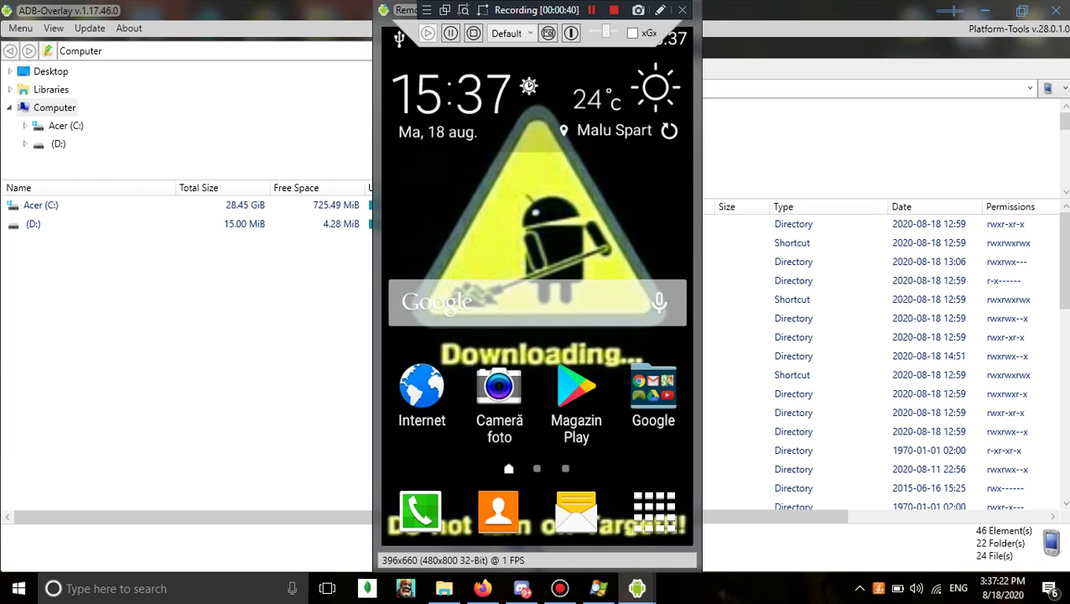
left_click_drag(403, 10, 125, 10)
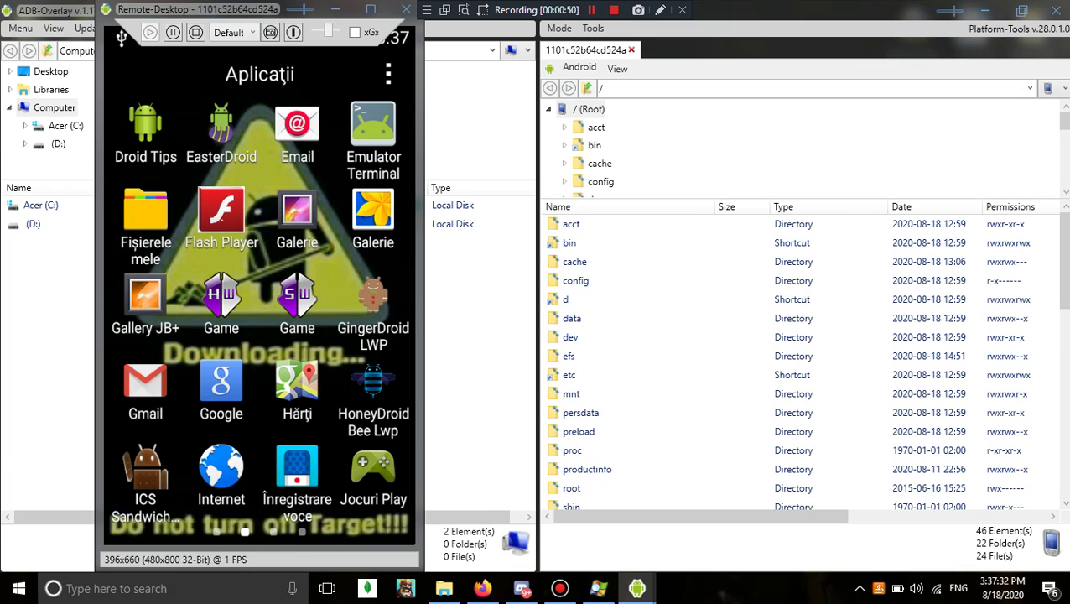
left_click_drag(302, 10, 331, 22)
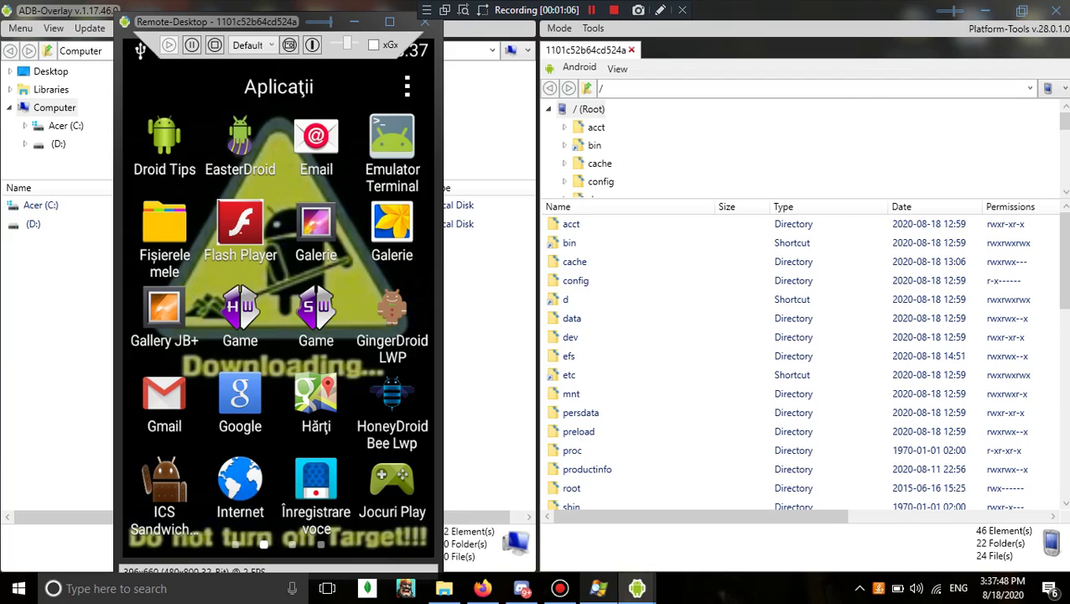
Switch to Process Explorer, examine the CPU usage of the running processes down to adb.exe, and minimize it
left_click(598, 588)
scroll(554, 293, "down", 2)
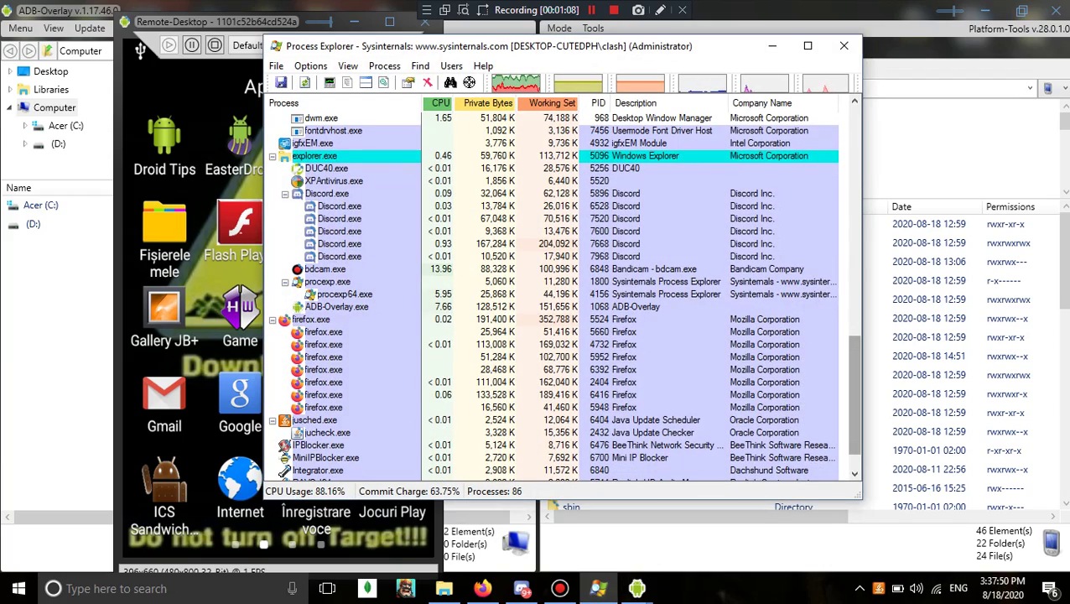
left_click_drag(855, 408, 854, 282)
scroll(554, 294, "down", 10)
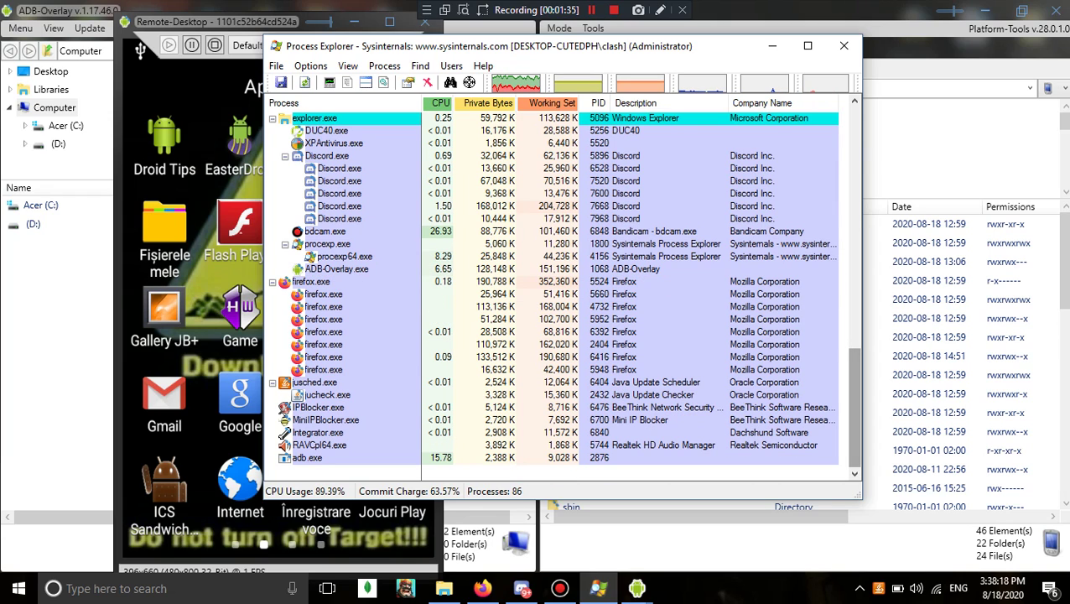
mouse_move(854, 406)
left_mouse_down()
mouse_move(854, 225)
mouse_move(853, 407)
left_mouse_up()
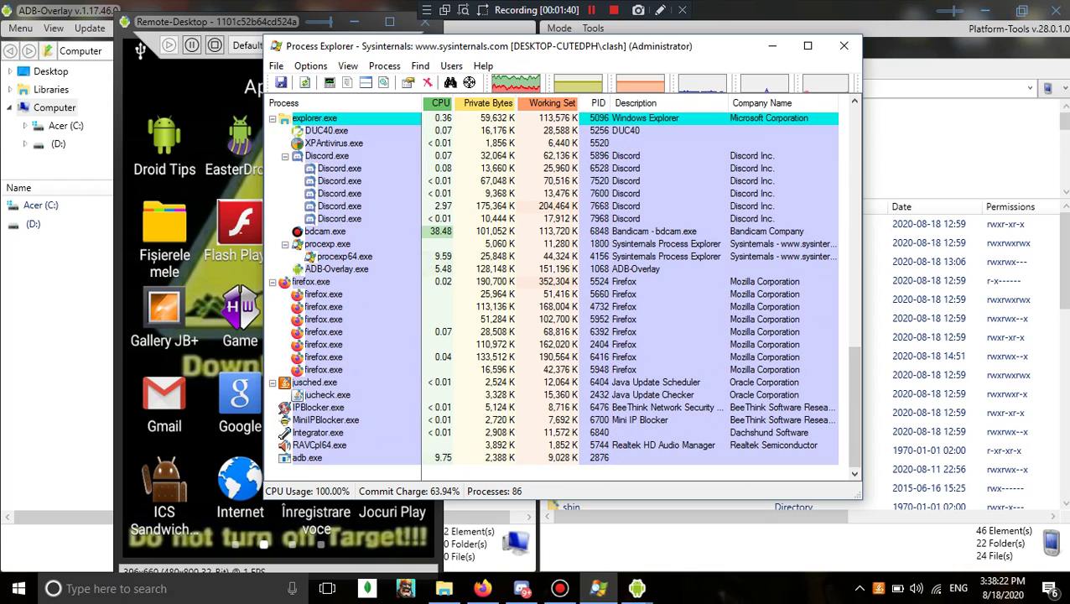
left_click(772, 47)
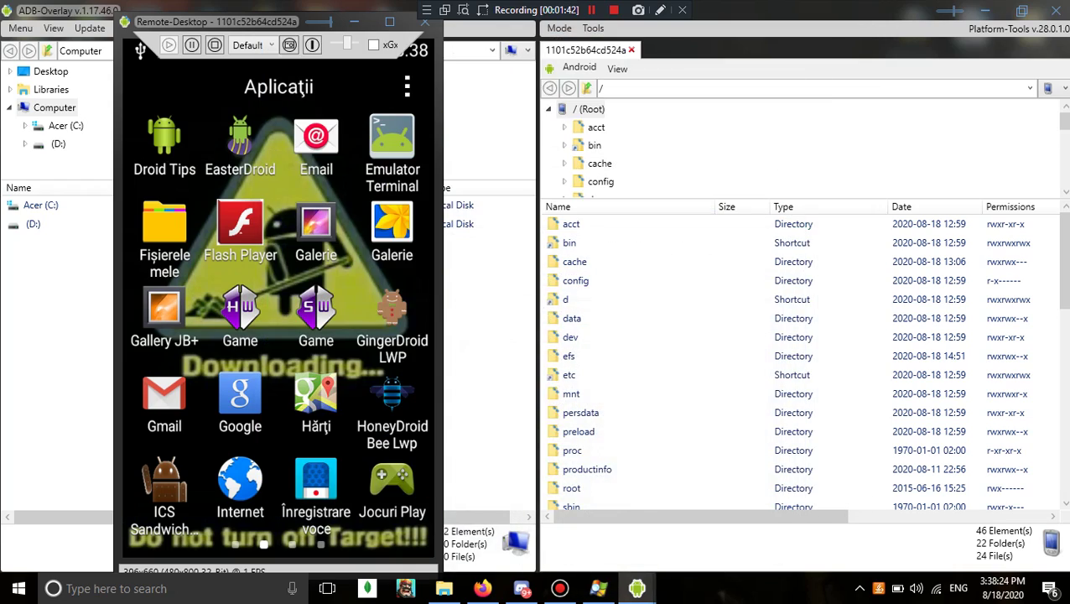
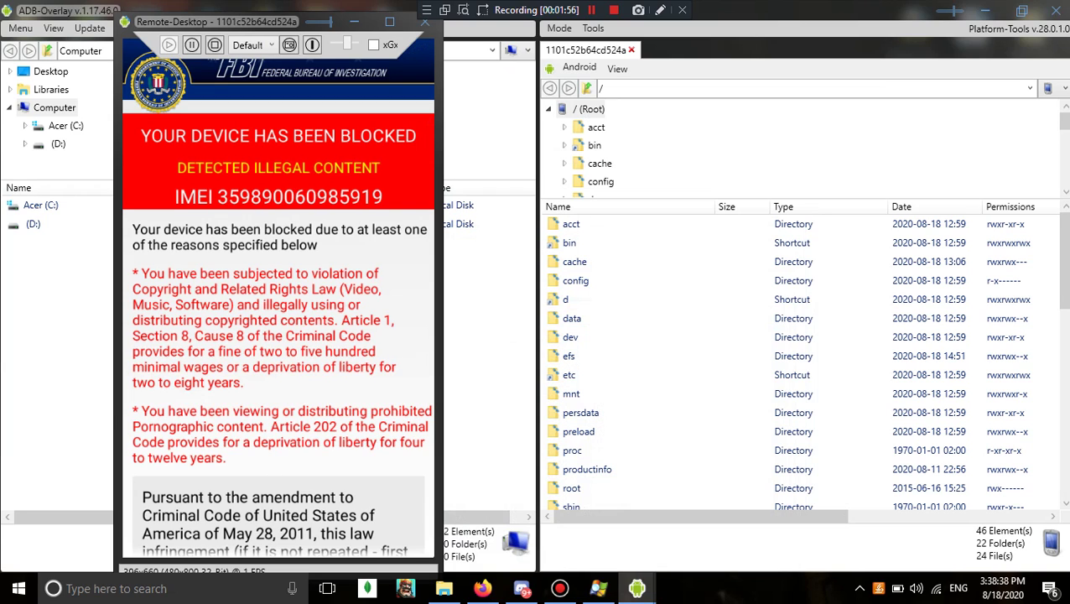
Read through the lock screen on the phone, proceed to its payment page, and examine the payment instructions and code entry
scroll(278, 336, "down", 3)
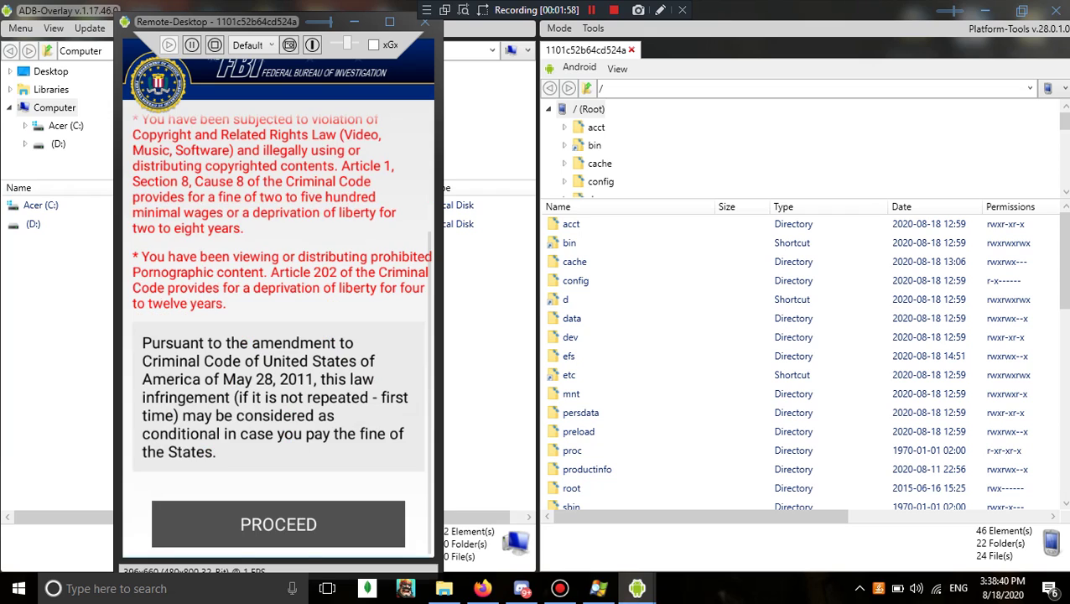
left_click(278, 524)
scroll(278, 336, "down", 2)
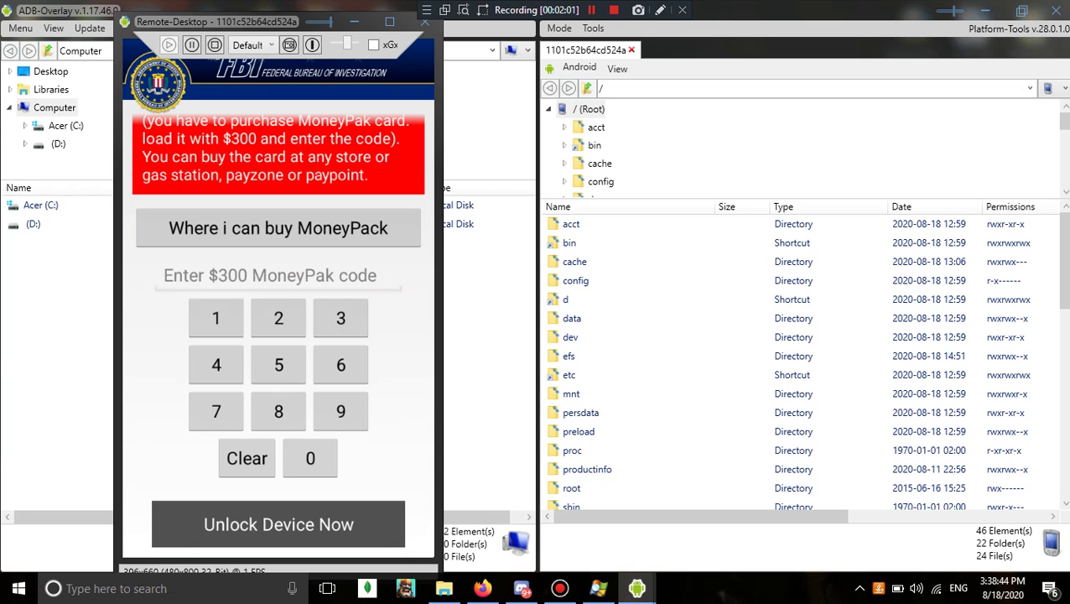
scroll(279, 336, "up", 2)
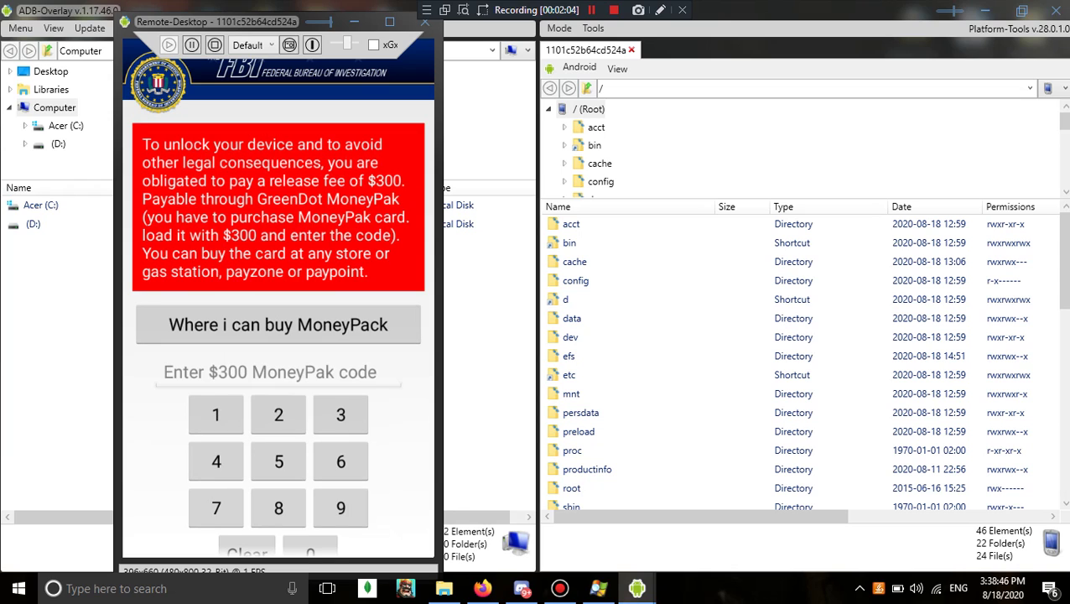
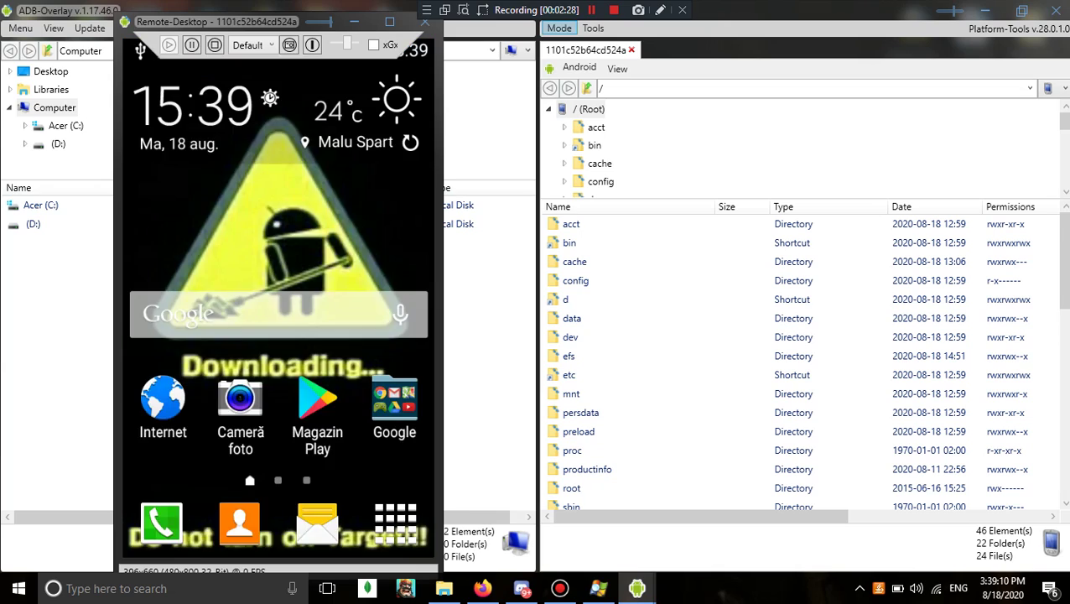
Open an ADB shell for the connected Android device
left_click(560, 28)
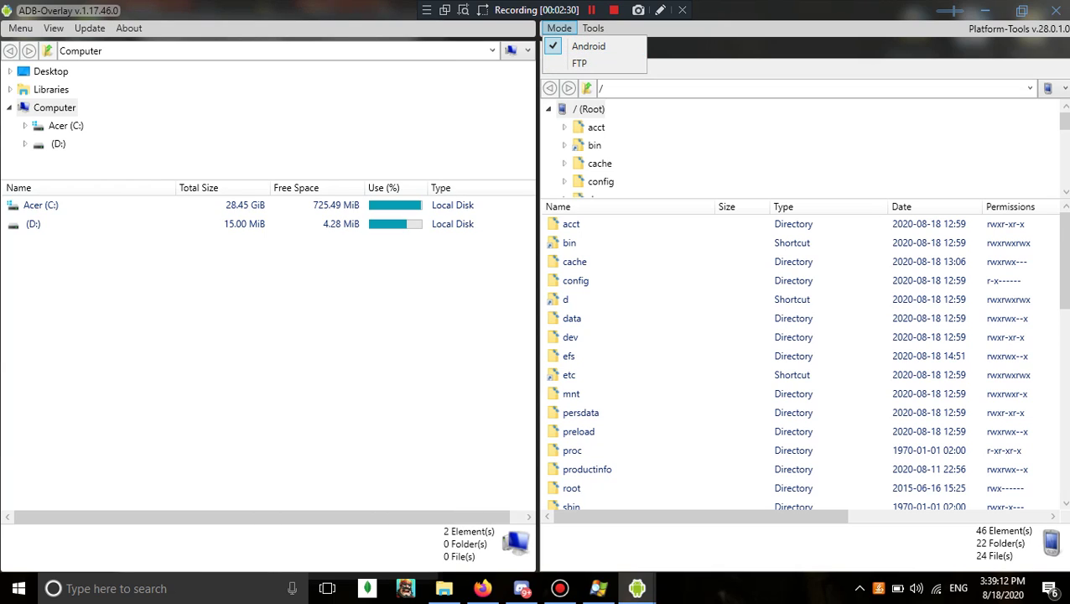
key("Escape")
left_click(578, 67)
mouse_move(593, 123)
left_click(755, 123)
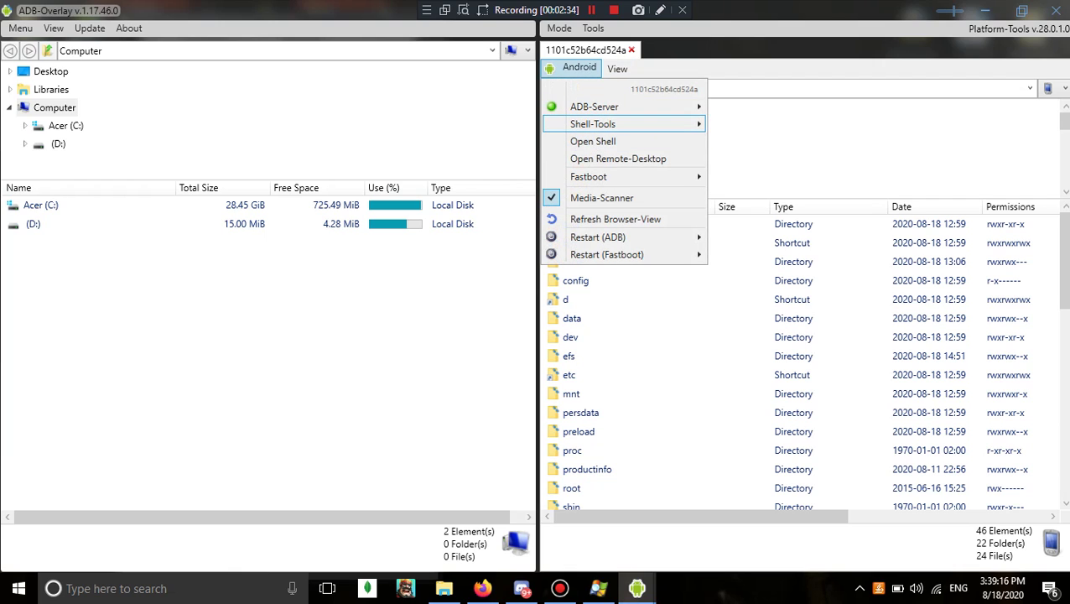
left_click(779, 141)
left_click(760, 158)
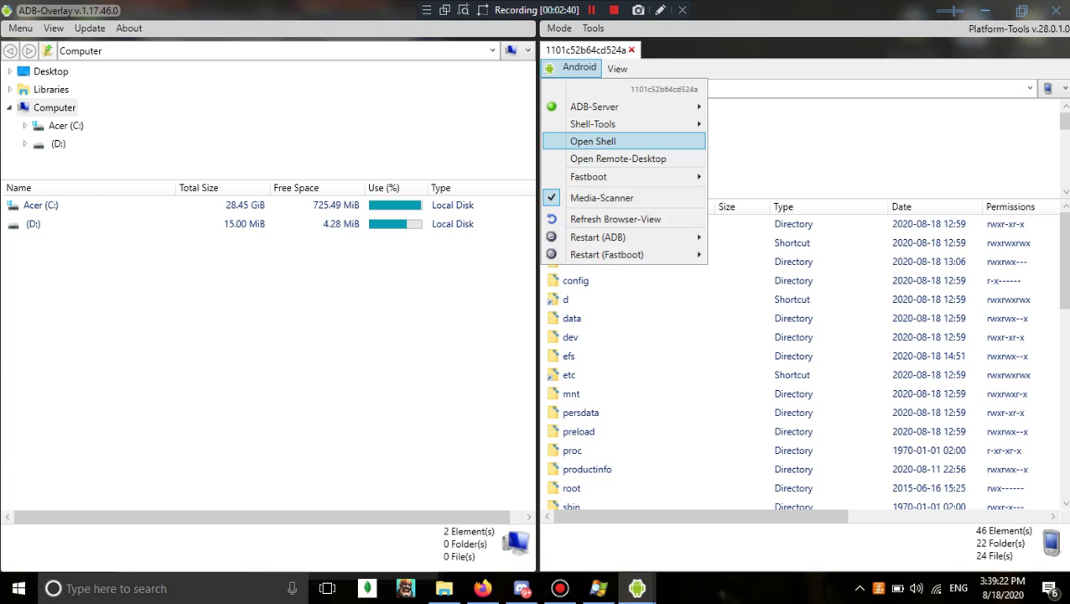
left_click(611, 141)
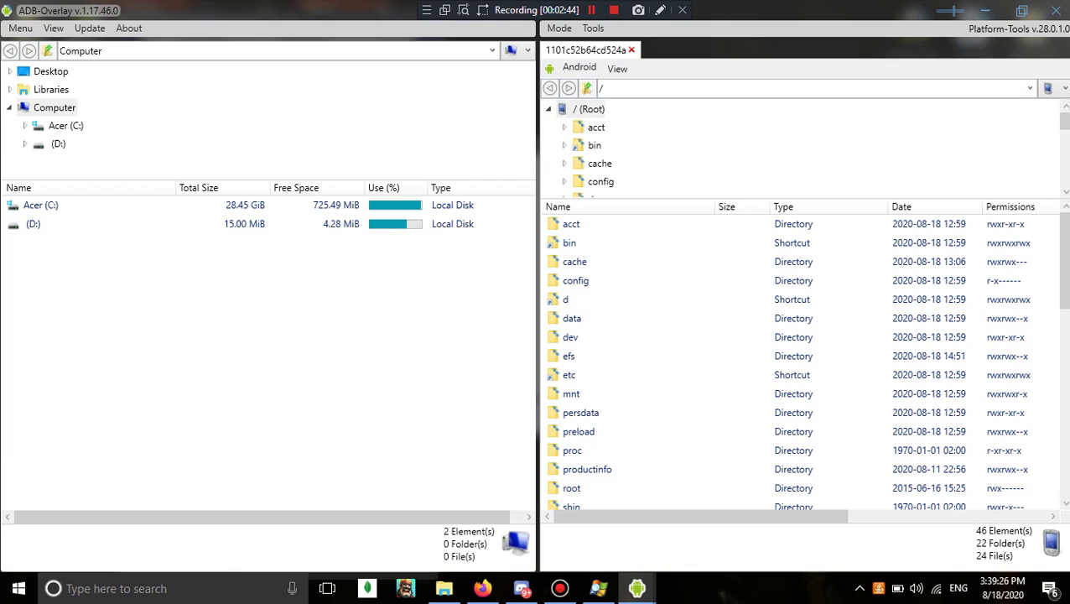
Browse to the /data/app/ folder on the phone
double_click(572, 319)
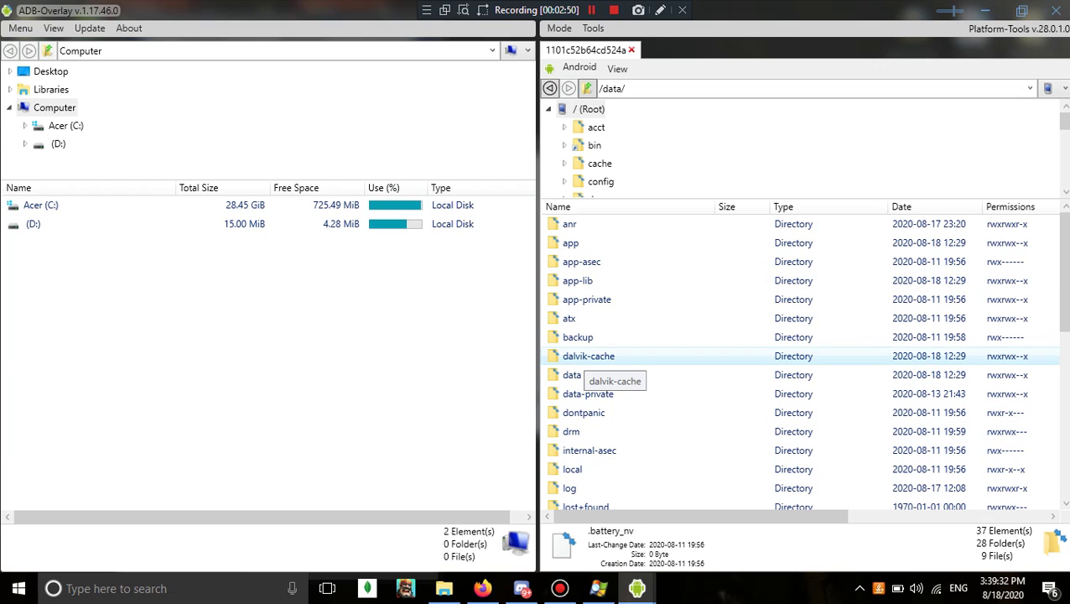
left_click(577, 243)
double_click(570, 243)
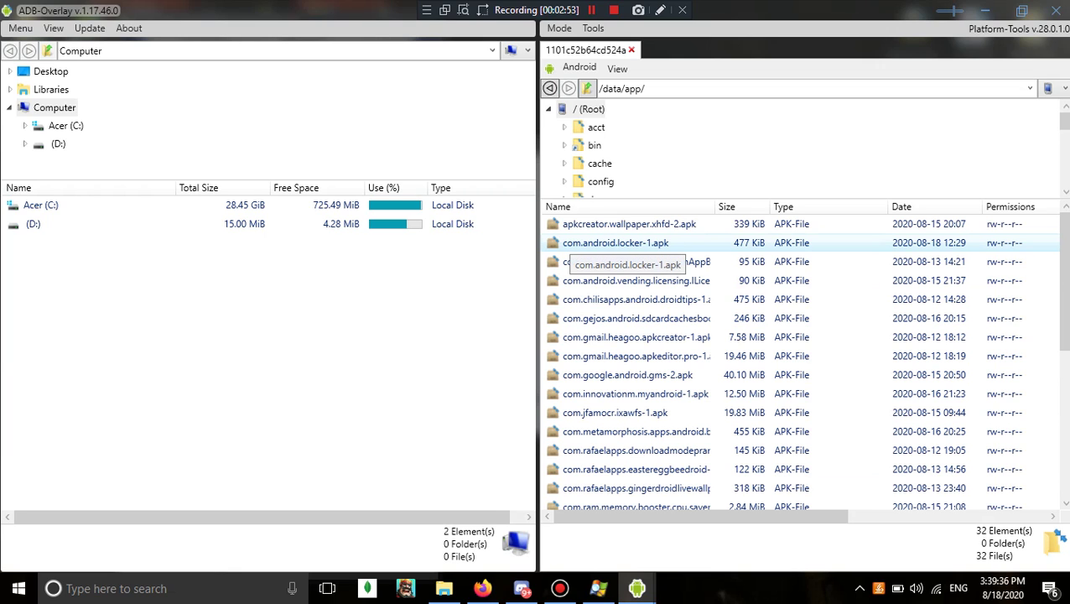
Bring the Remote-Desktop and Shell windows to the front and run su in the shell
mouse_move(636, 588)
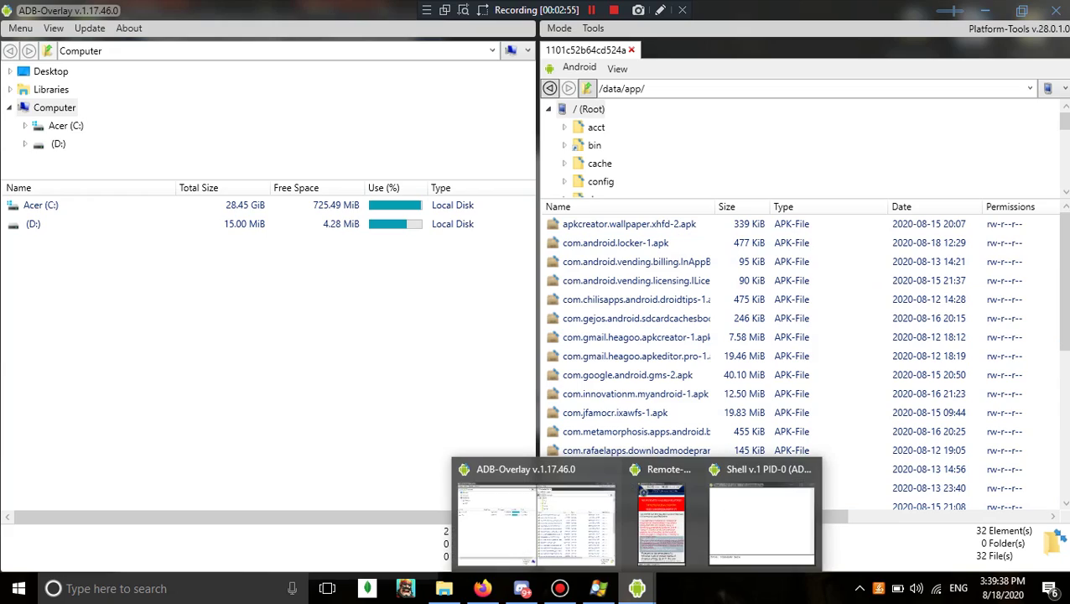
left_click(661, 515)
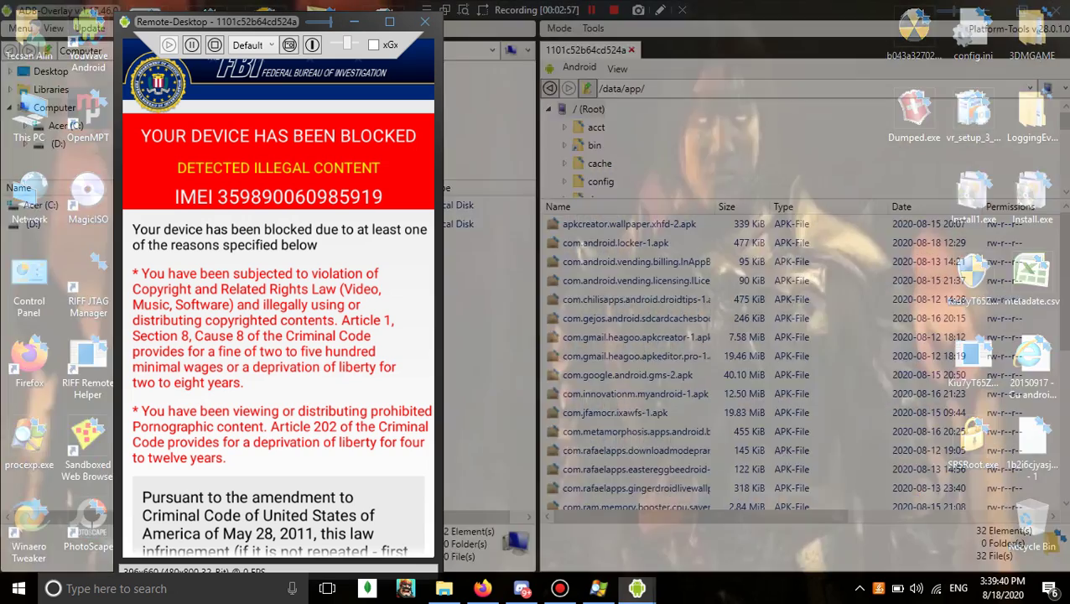
mouse_move(637, 588)
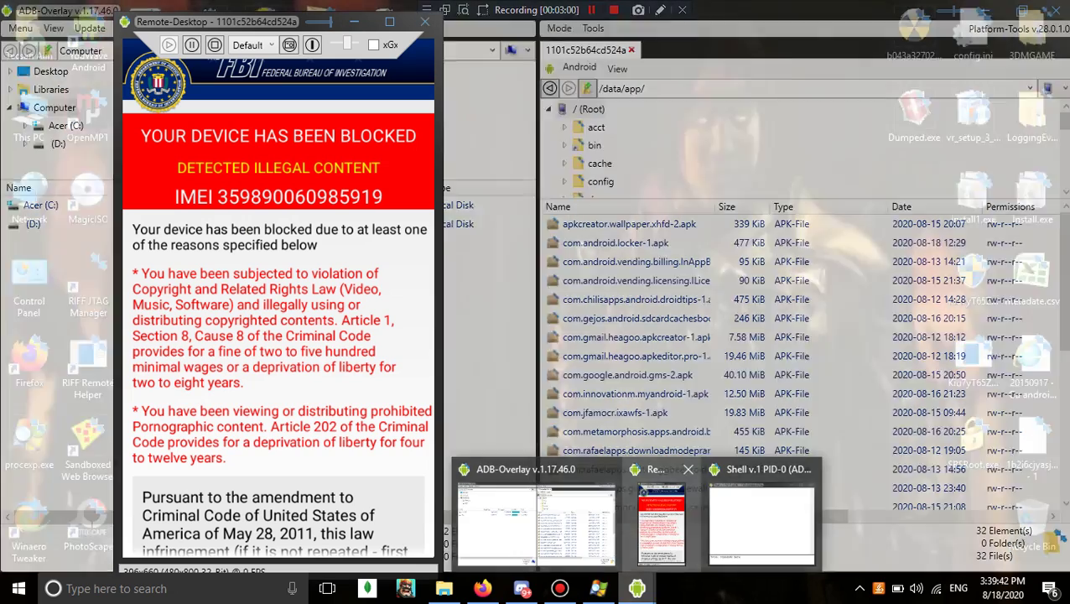
left_click(761, 524)
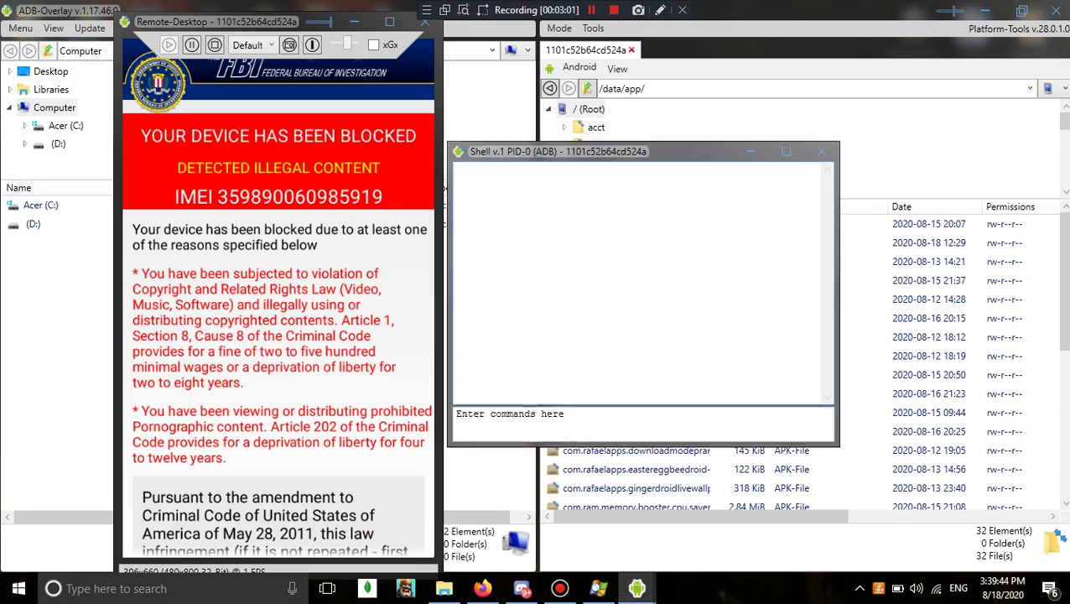
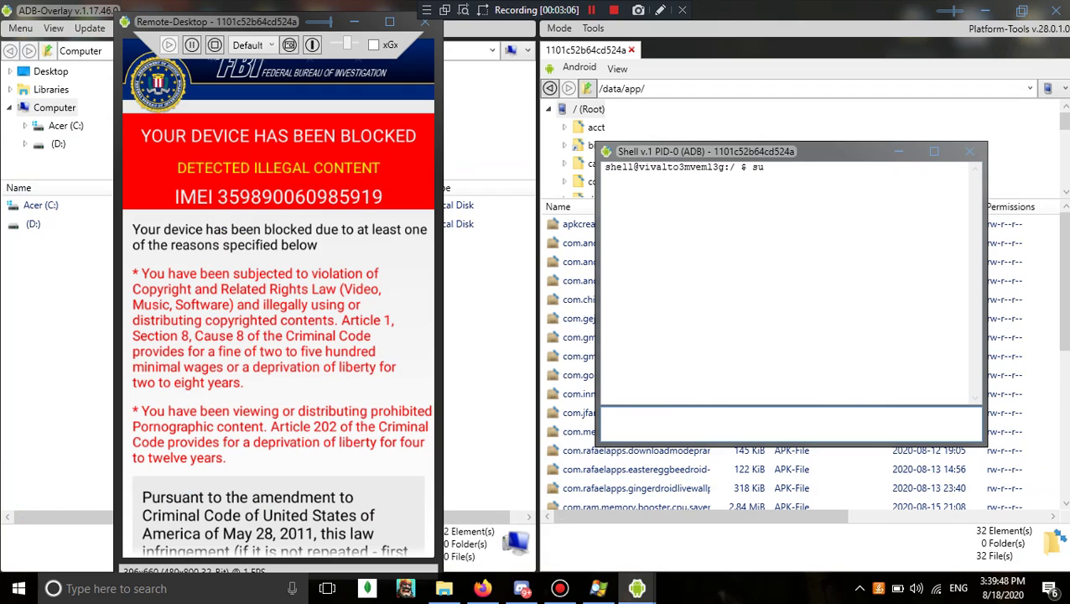
type("su")
key("Return")
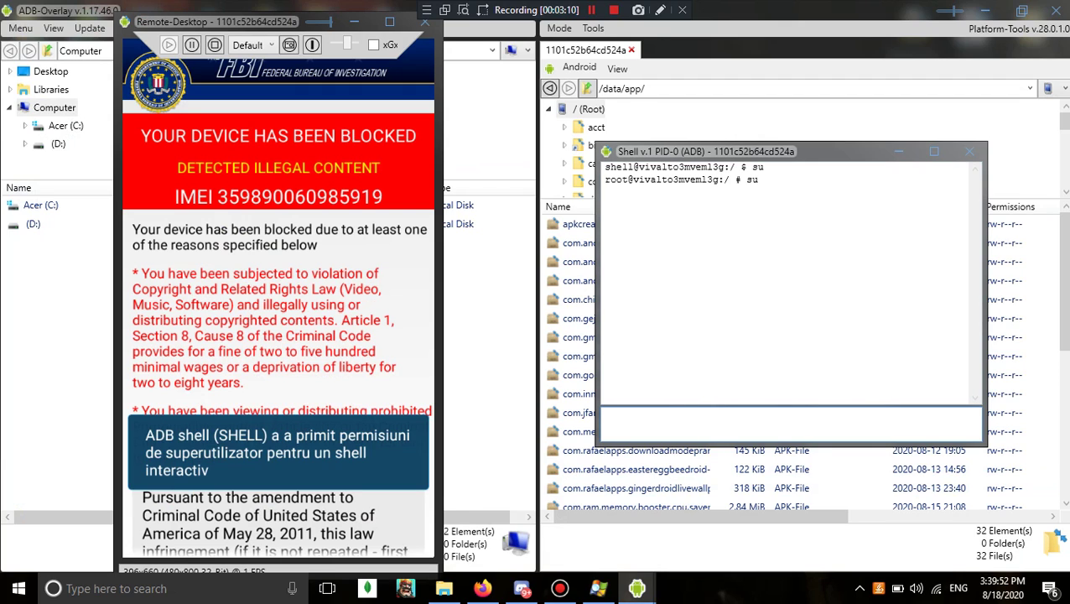
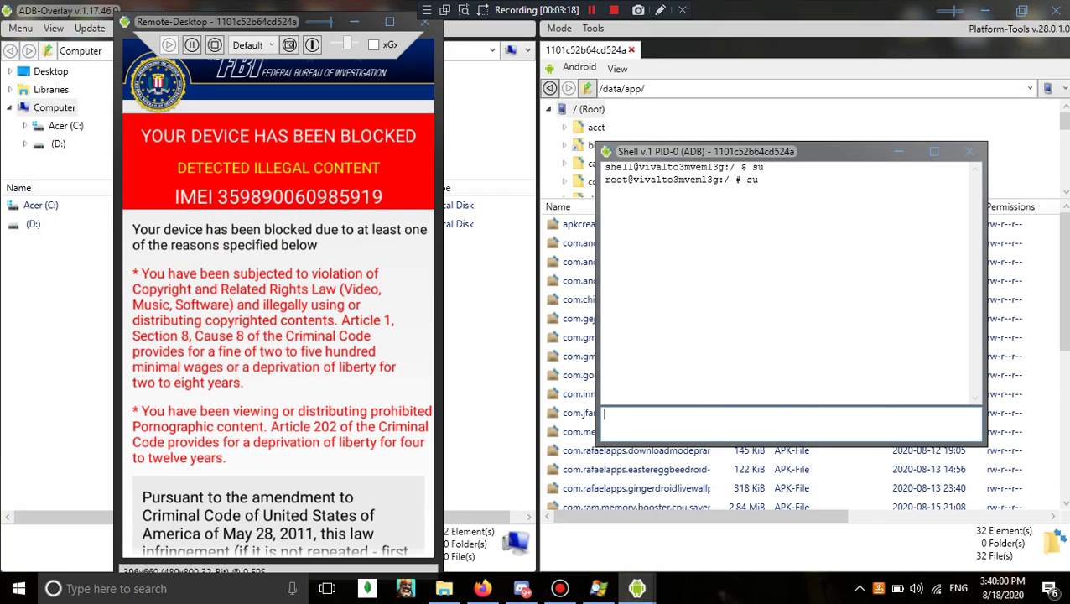
Disable the locker package by running pm disable com.android.locker in the shell
type("pm disable com.andro")
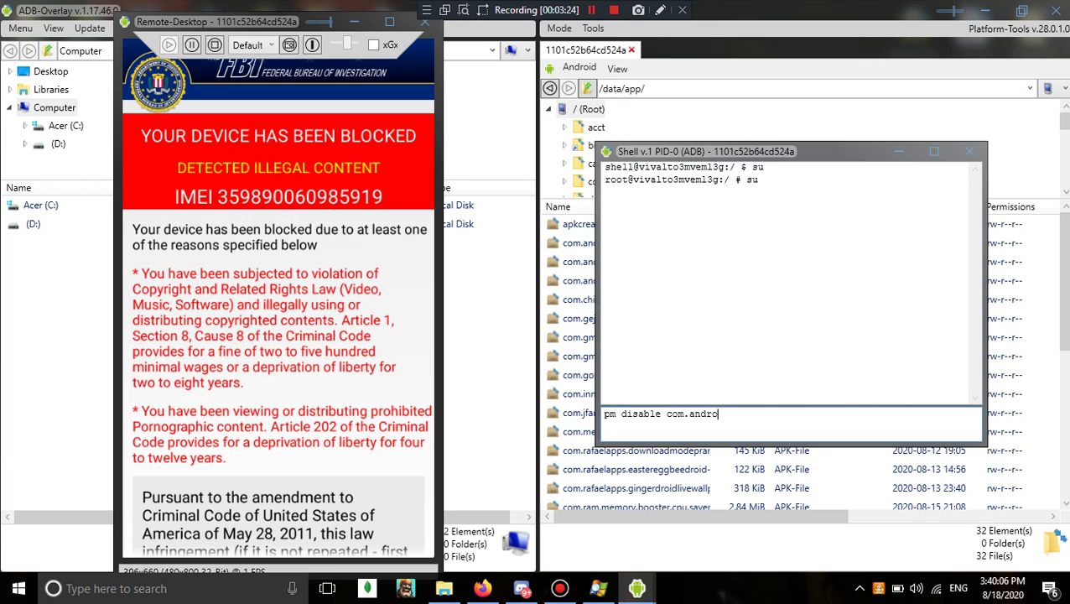
type("id.locker")
key("Return")
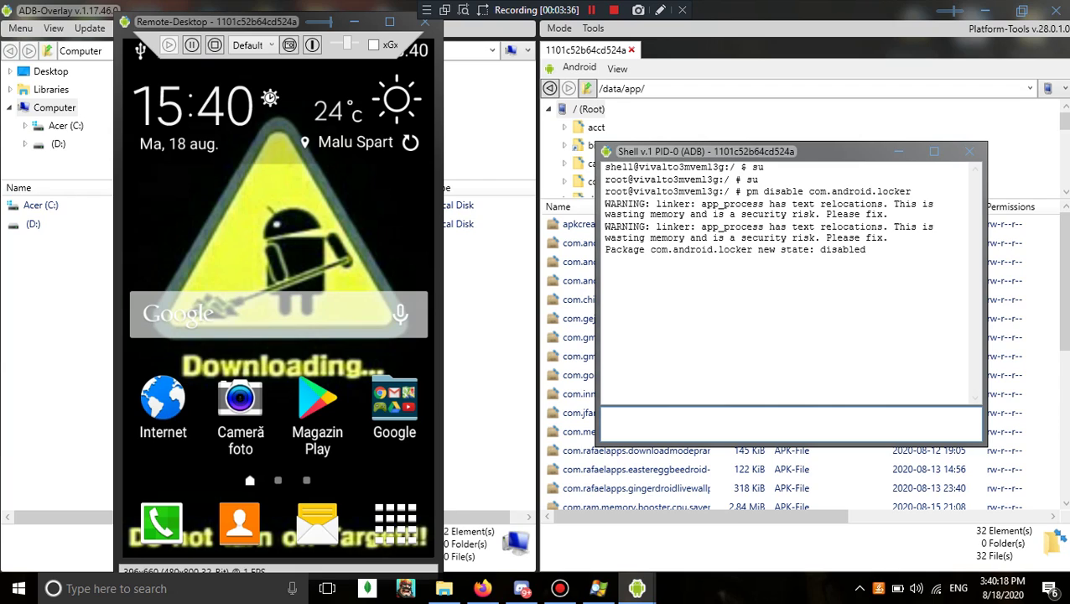
Uninstall the locker package by running pm uninstall com.android.locker in the shell
type("pm uninstall.")
key("BackSpace")
type("com.android.lo")
key("BackSpace")
key("BackSpace")
key("BackSpace")
type(".locker")
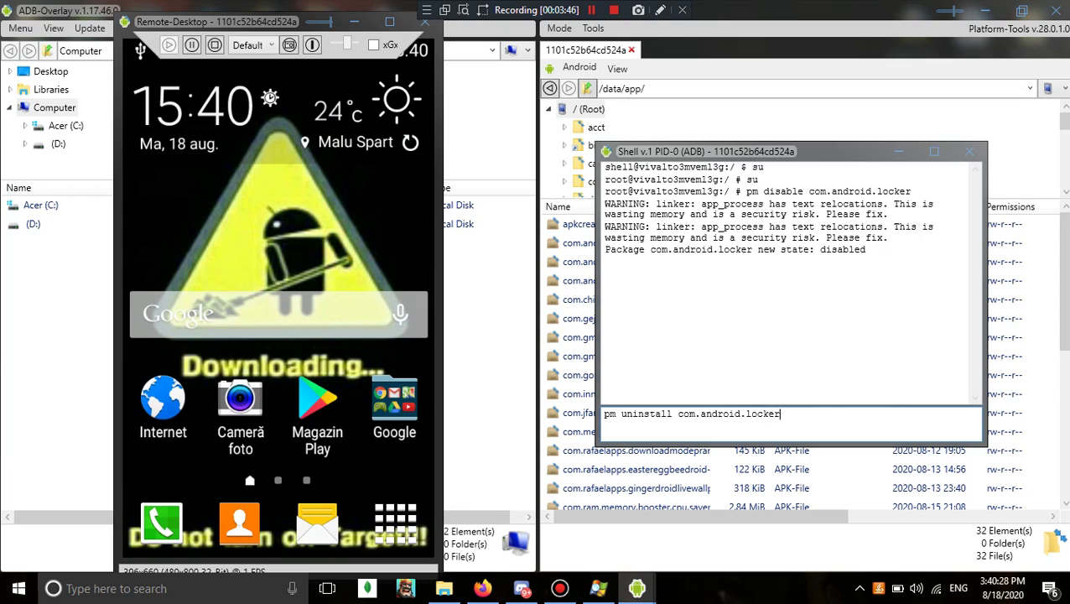
key("Return")
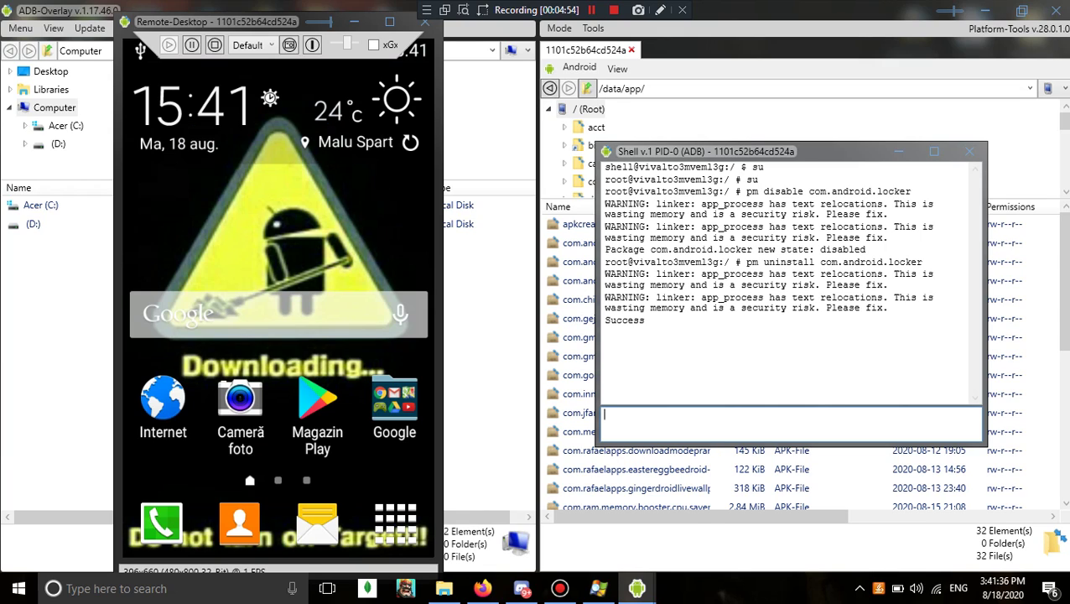
Return to the file browser and delete com.android.locker-1.apk from the phone's /data/app/ folder
left_click(839, 122)
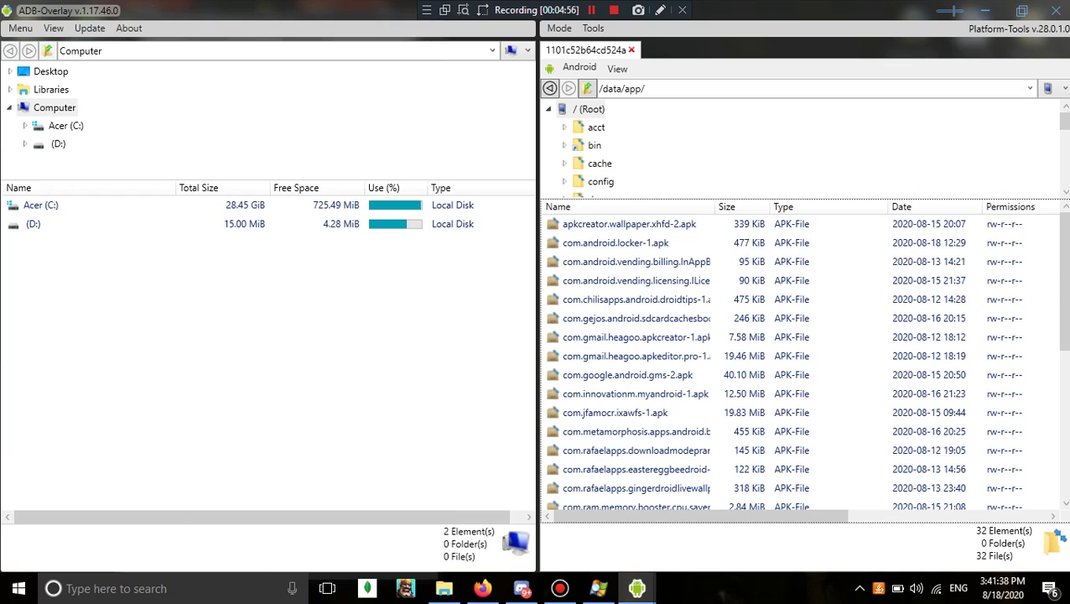
right_click(561, 242)
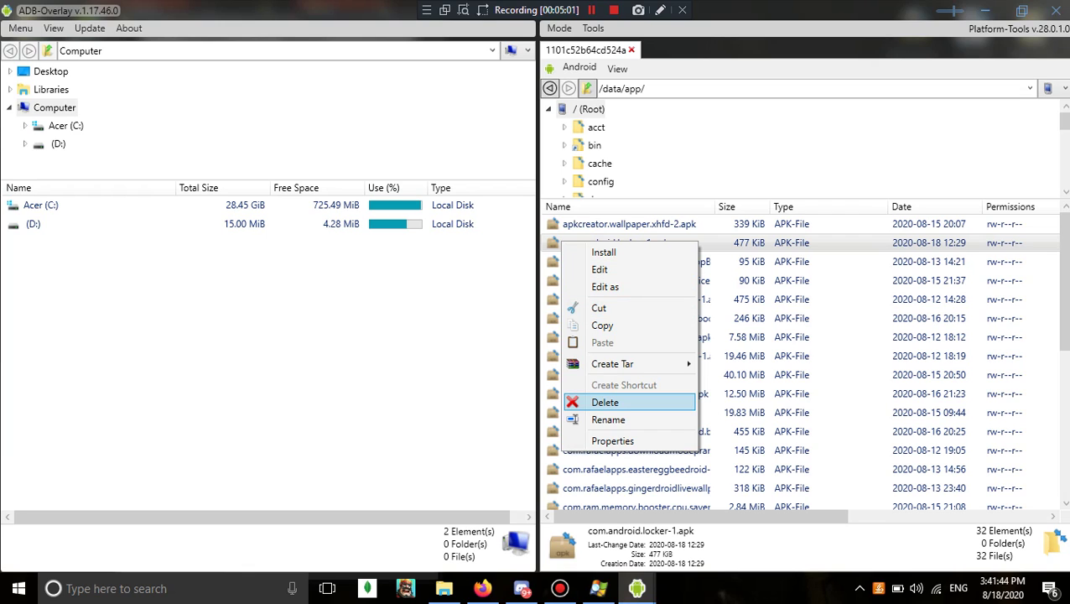
left_click(605, 402)
left_click(582, 353)
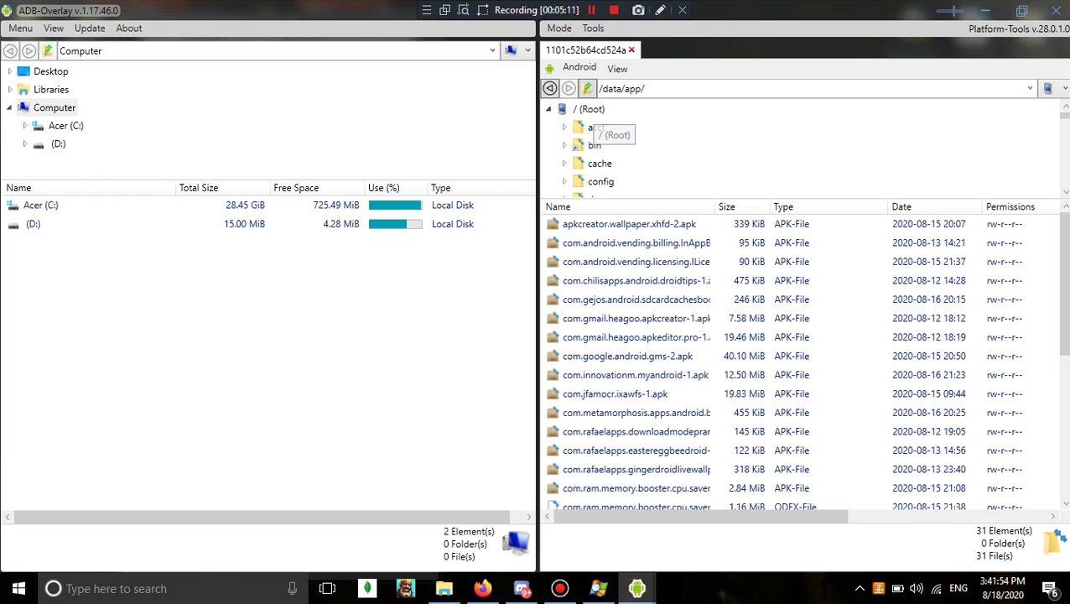
Return the phone's file browser to the root folder and bring the Remote-Desktop window to the front
left_click(591, 109)
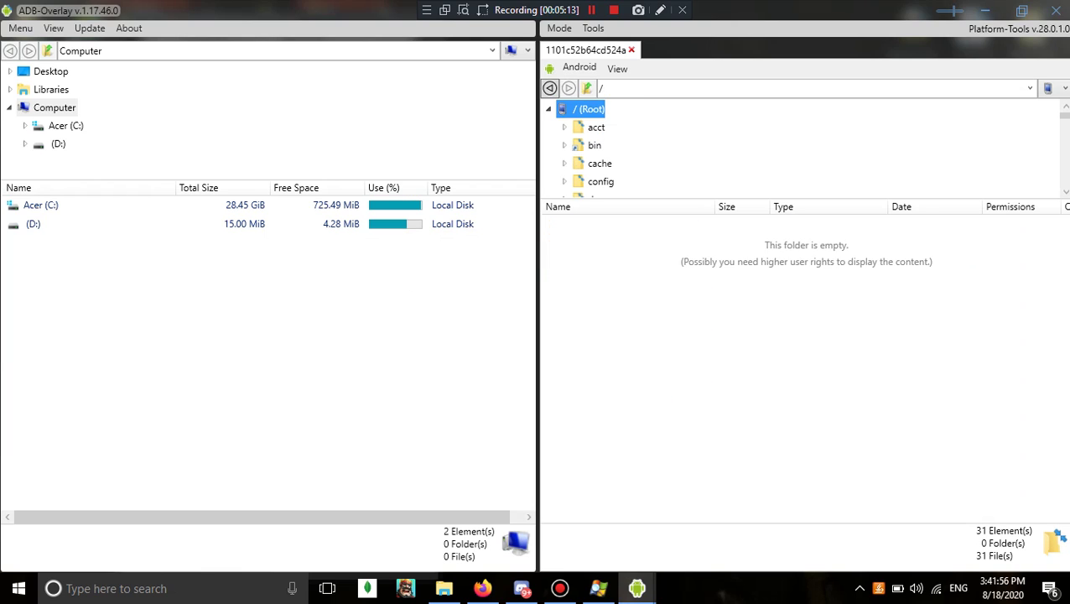
left_click(638, 588)
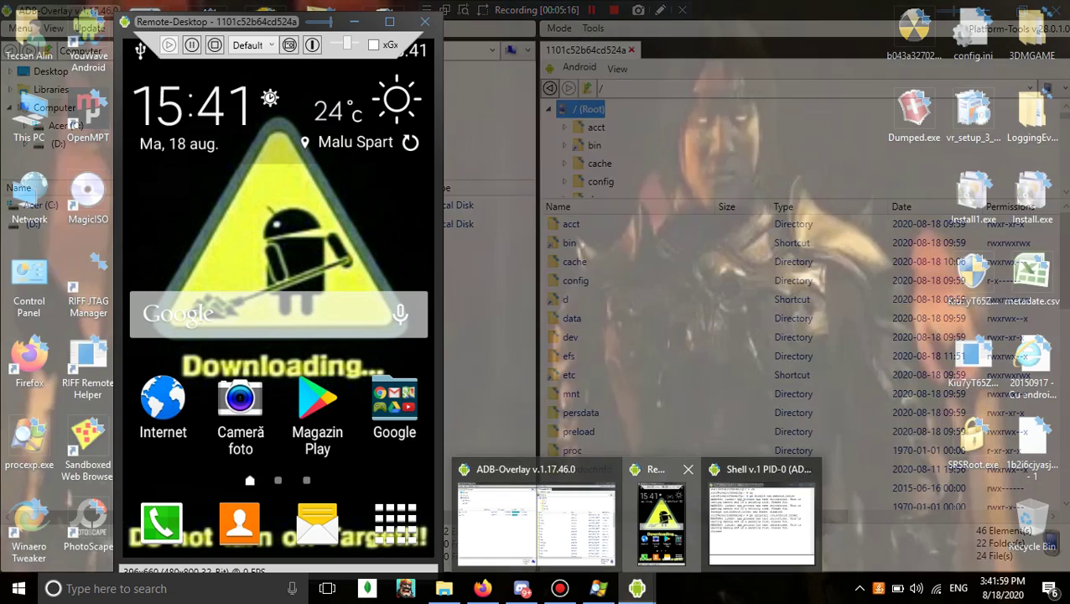
left_click(661, 526)
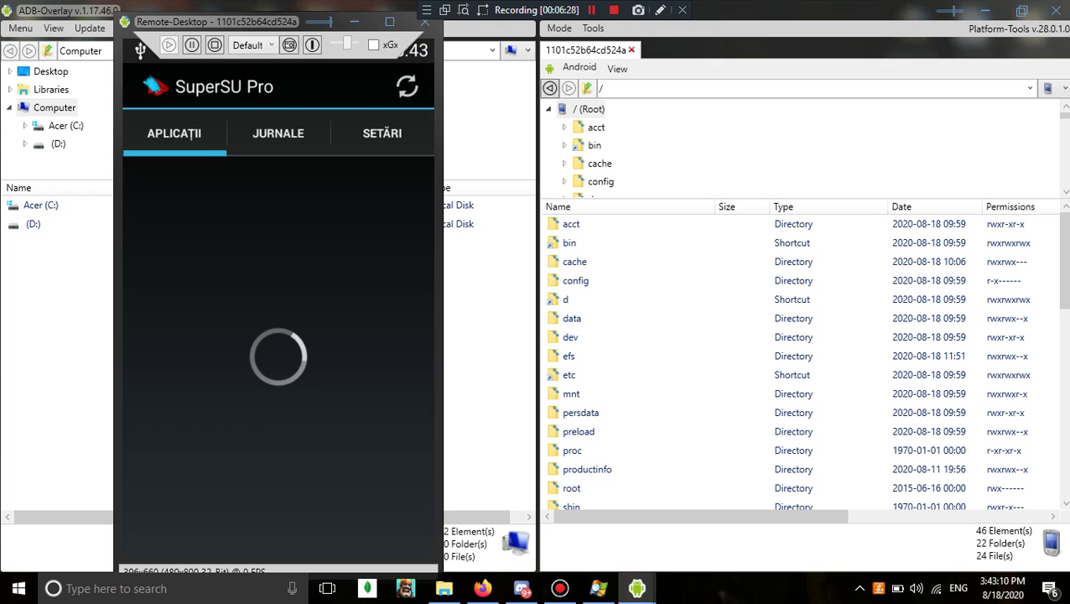
Review the ADB shell log entry of 18/08 15:41 in SuperSU Pro's logs and close the Remote-Desktop window
left_click(279, 133)
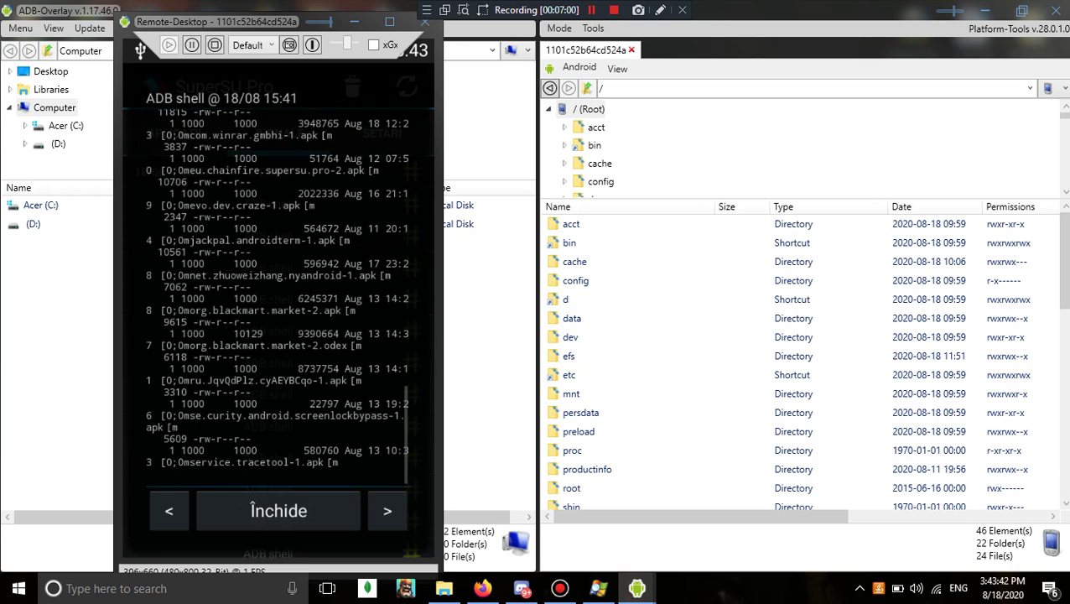
scroll(278, 298, "up", 3)
scroll(277, 302, "up", 5)
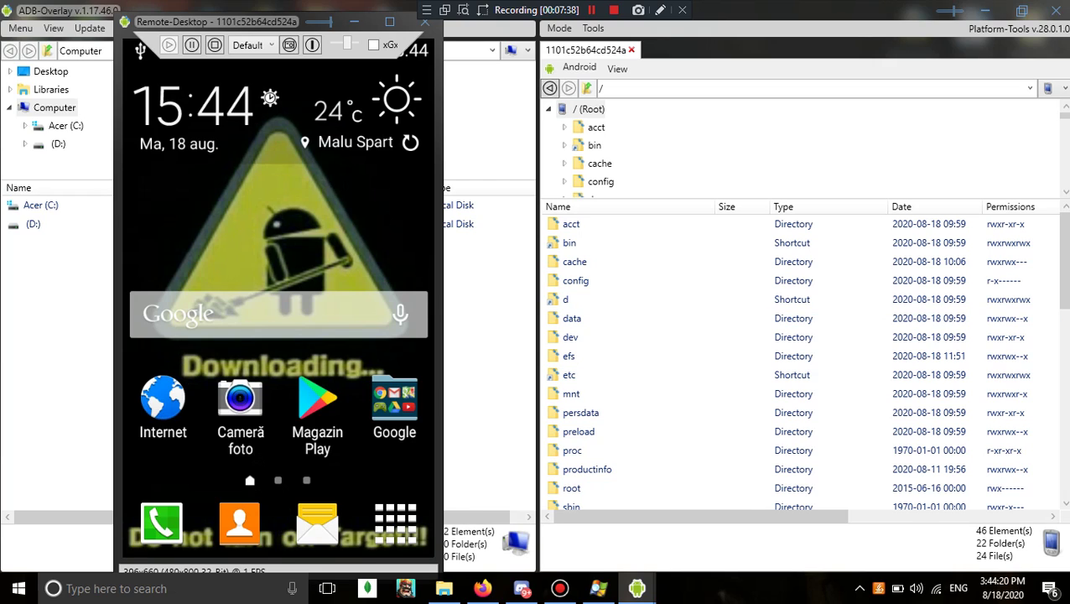
left_click(426, 22)
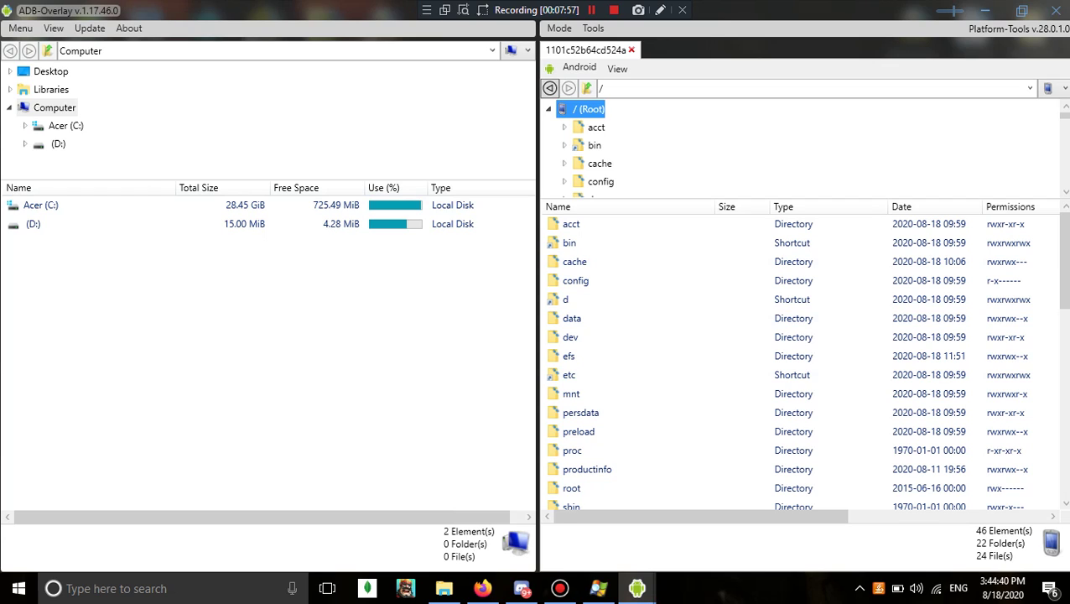
Check the computer's running processes in Process Explorer and minimize its window
left_click(598, 588)
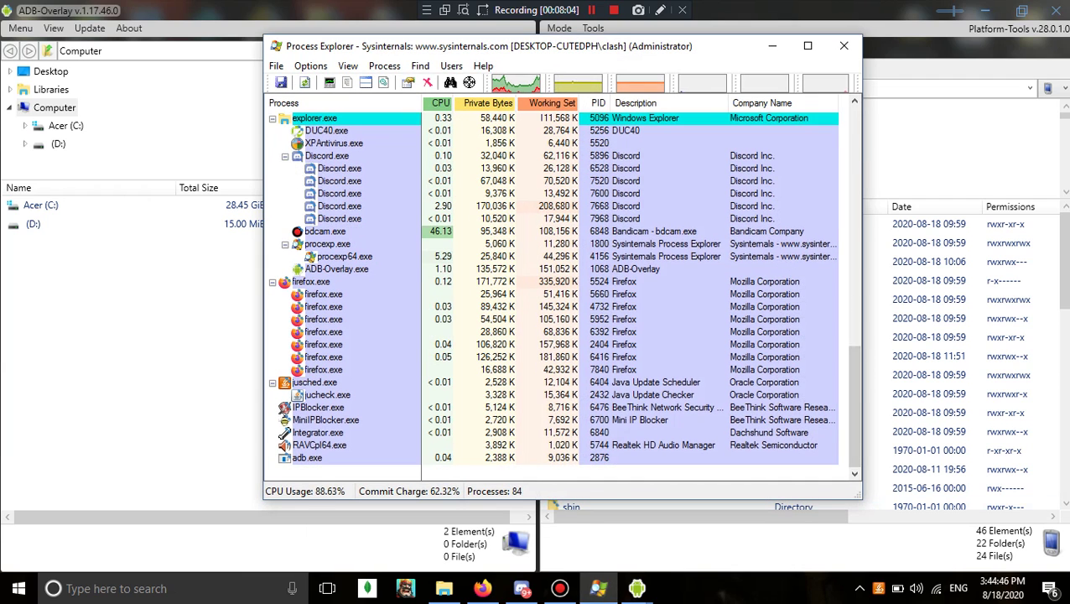
left_click(773, 46)
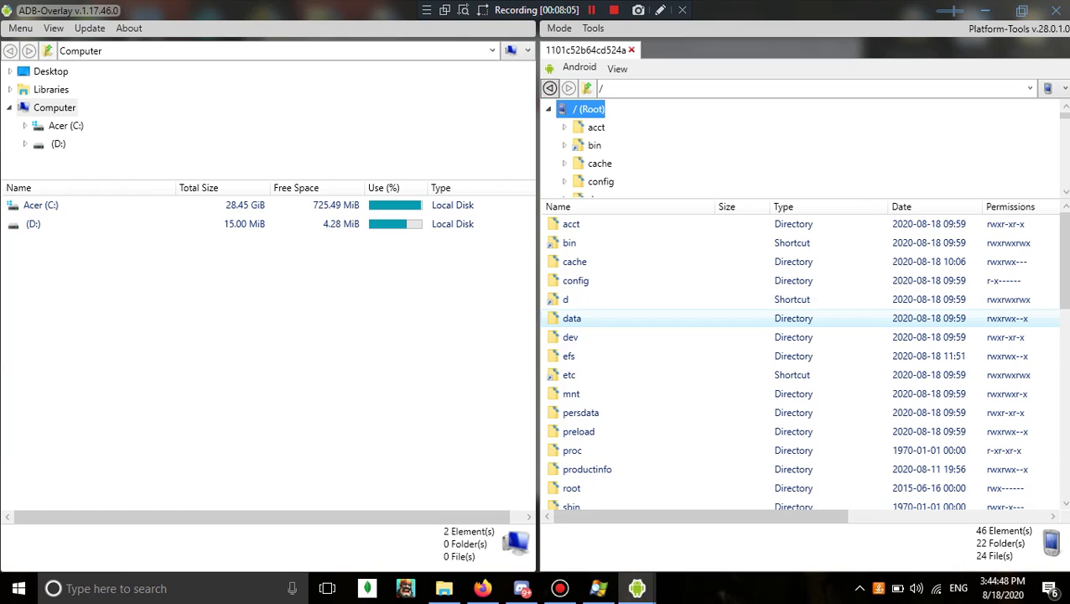
Open the phone's /data/data/ folder and look through the com.android package folders for locker leftovers
double_click(578, 318)
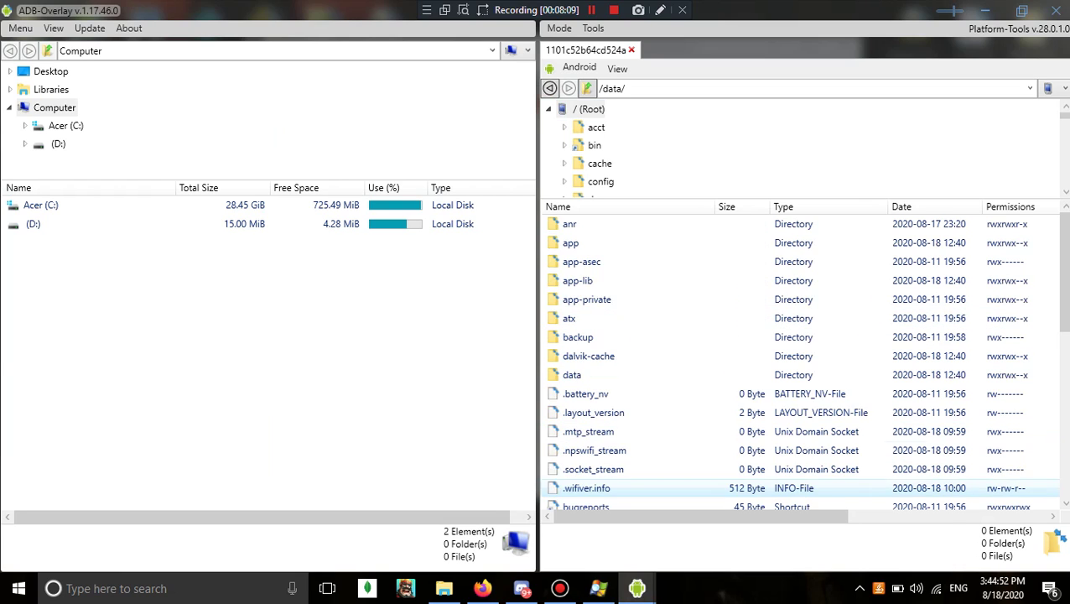
left_click(579, 375)
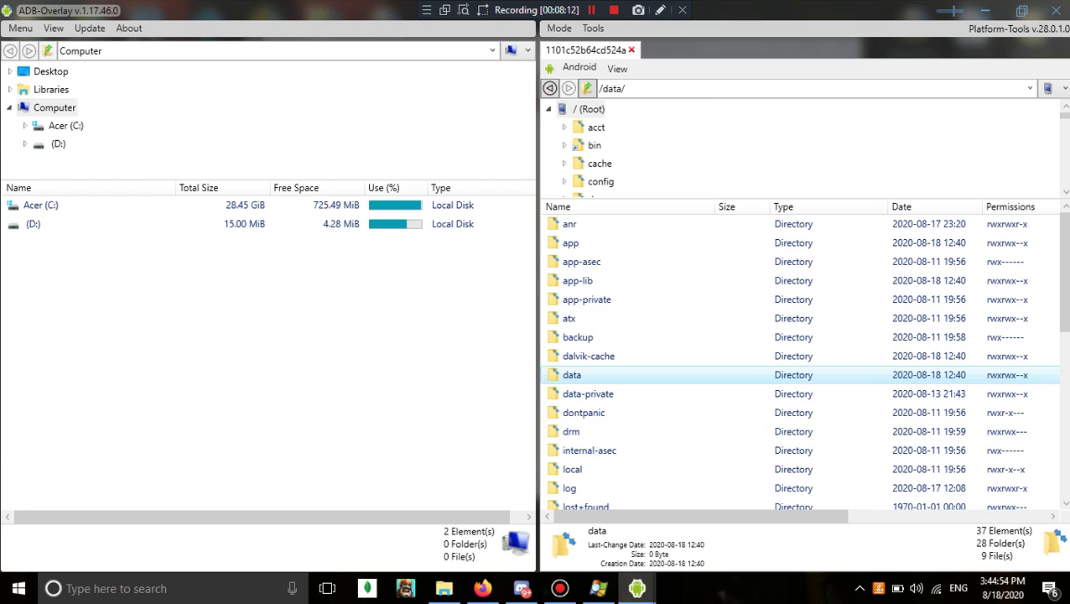
double_click(572, 374)
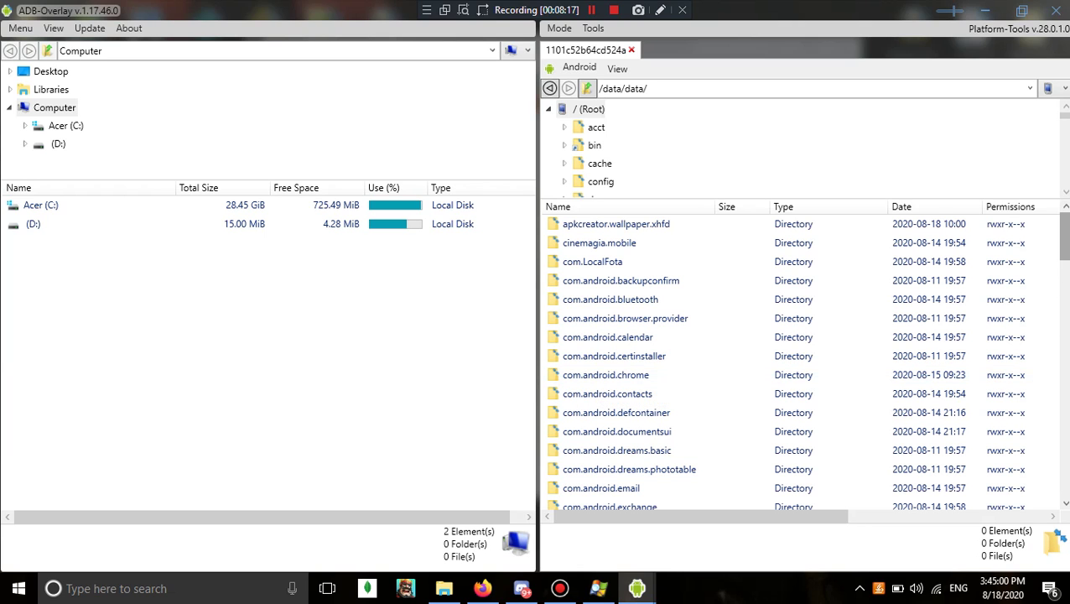
scroll(797, 360, "down", 2)
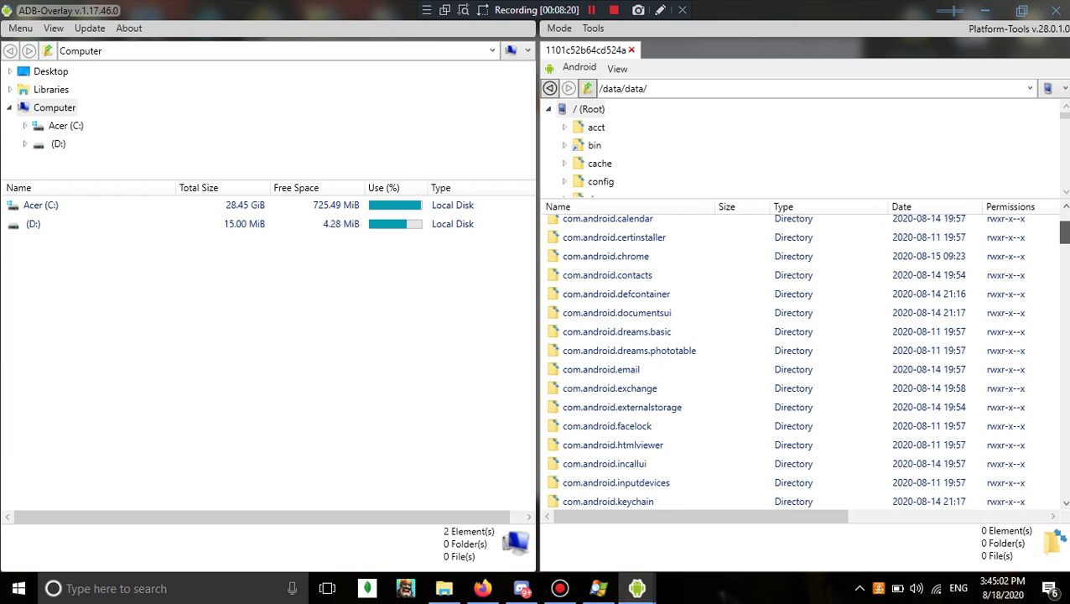
scroll(797, 361, "down", 1)
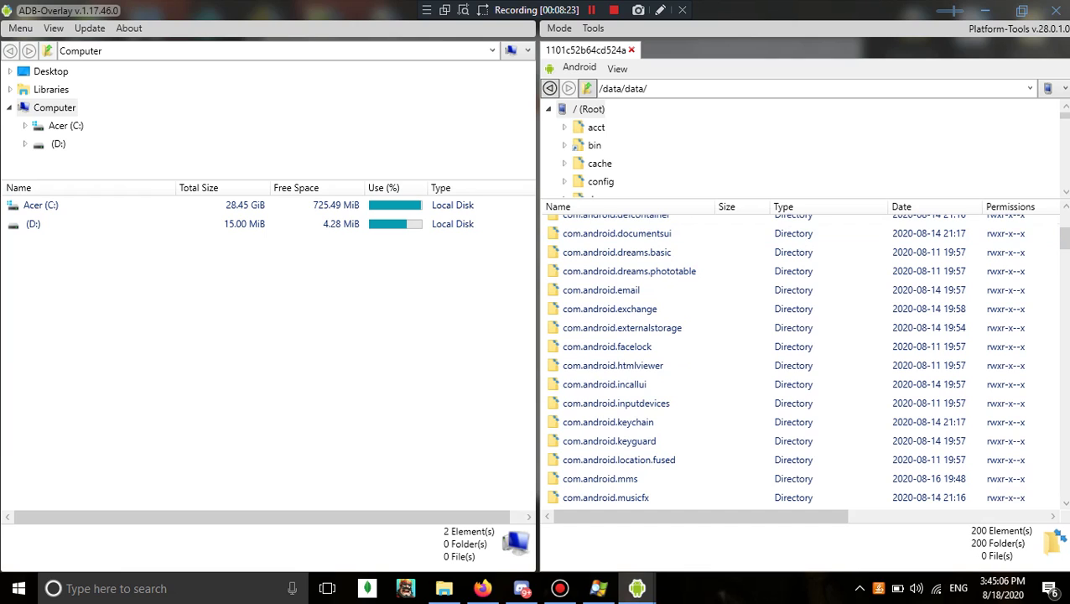
Go back to the phone's root folder and look through its files
left_click(589, 109)
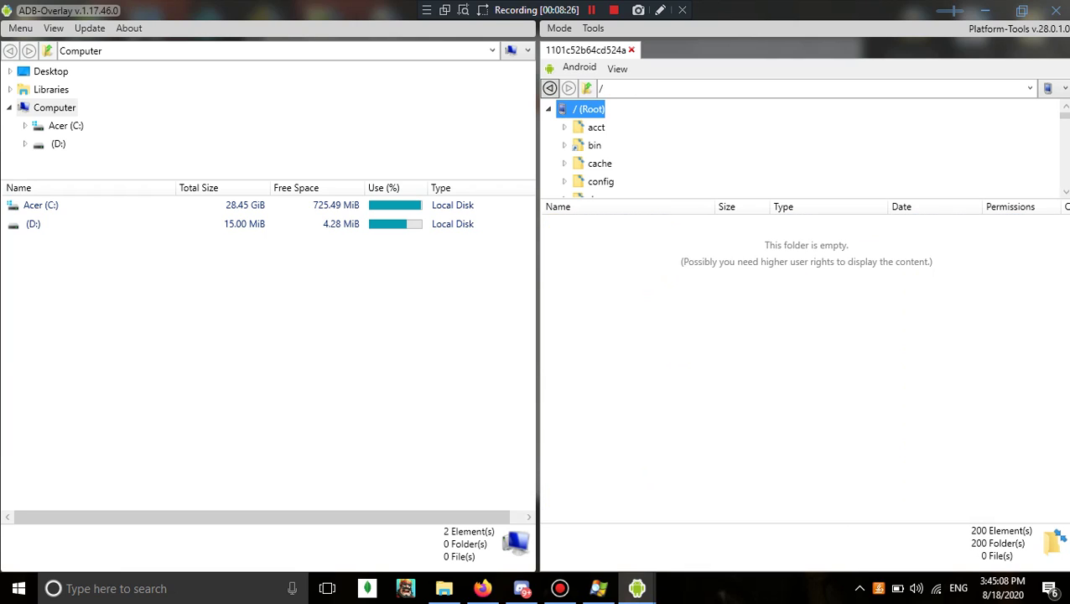
scroll(804, 361, "down", 3)
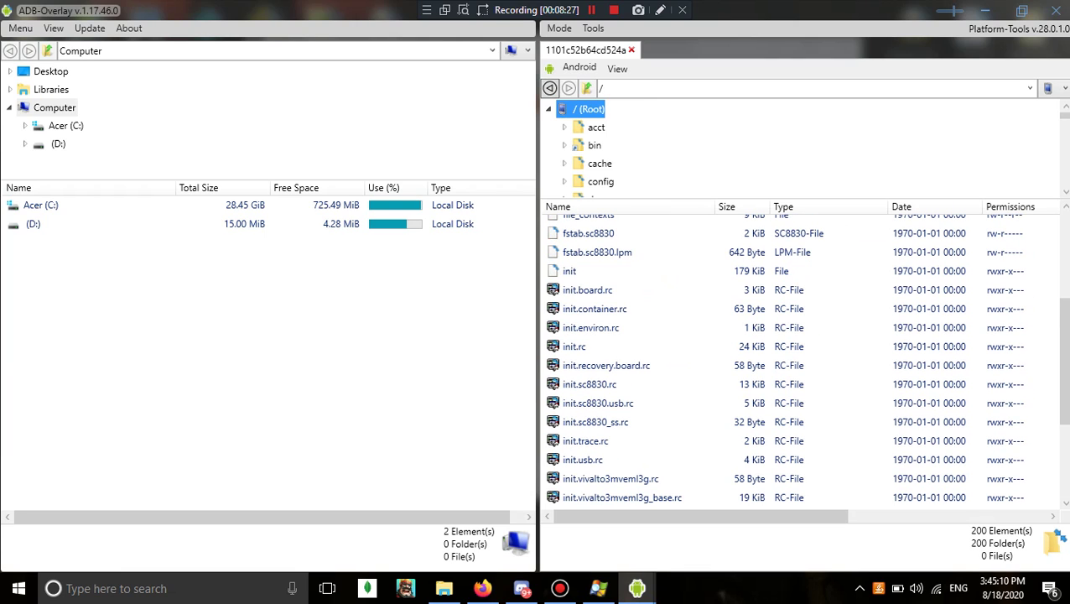